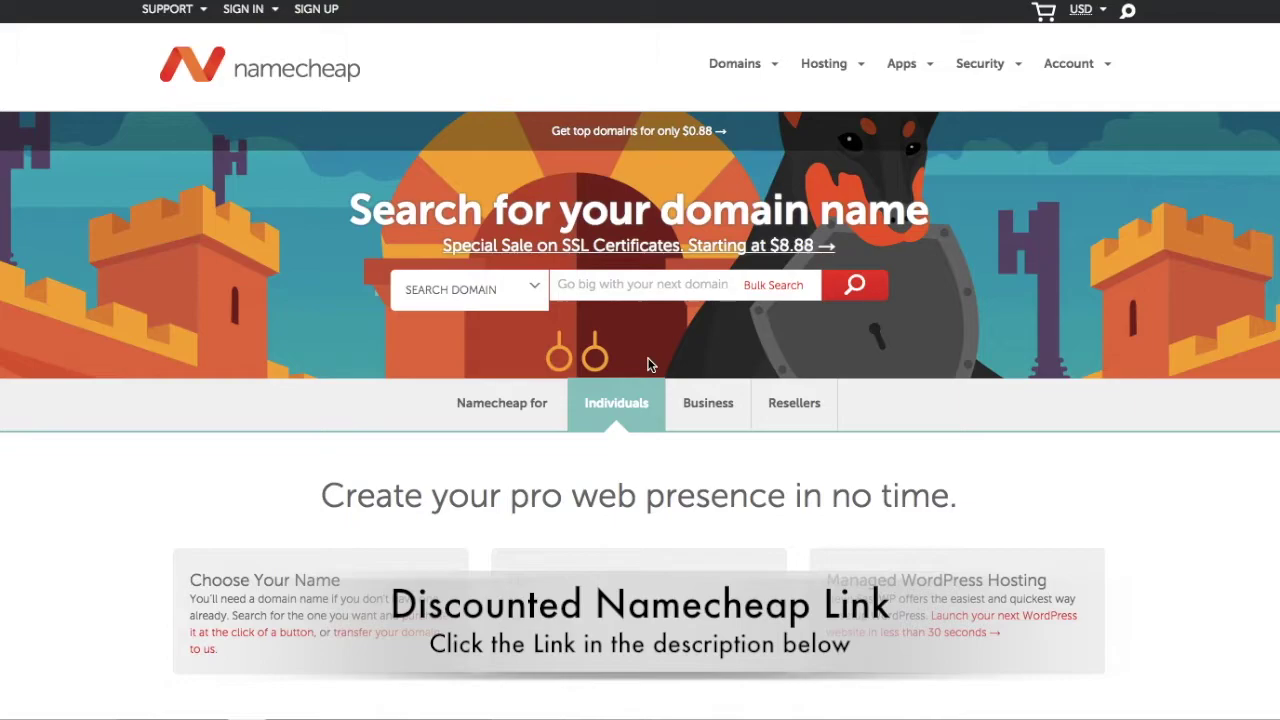
# Search for the domain crushingit.com from the Namecheap homepage search box
pyautogui.click(614, 291)
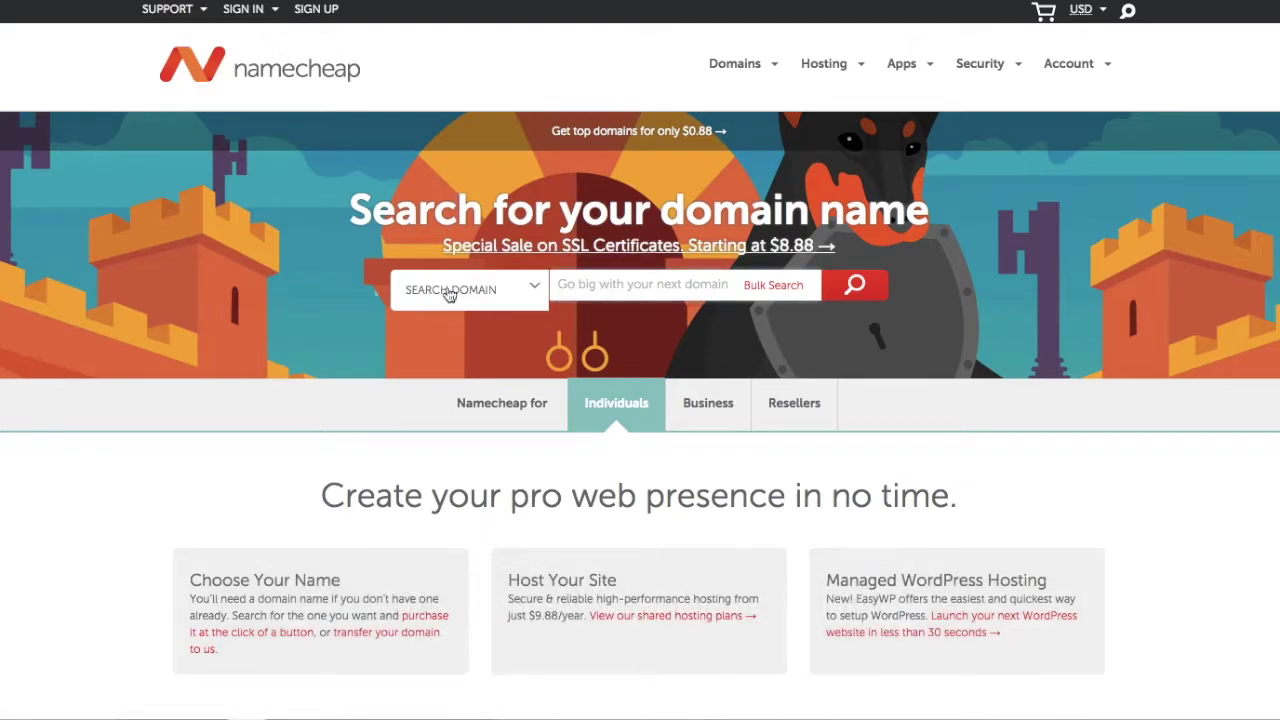
pyautogui.click(534, 292)
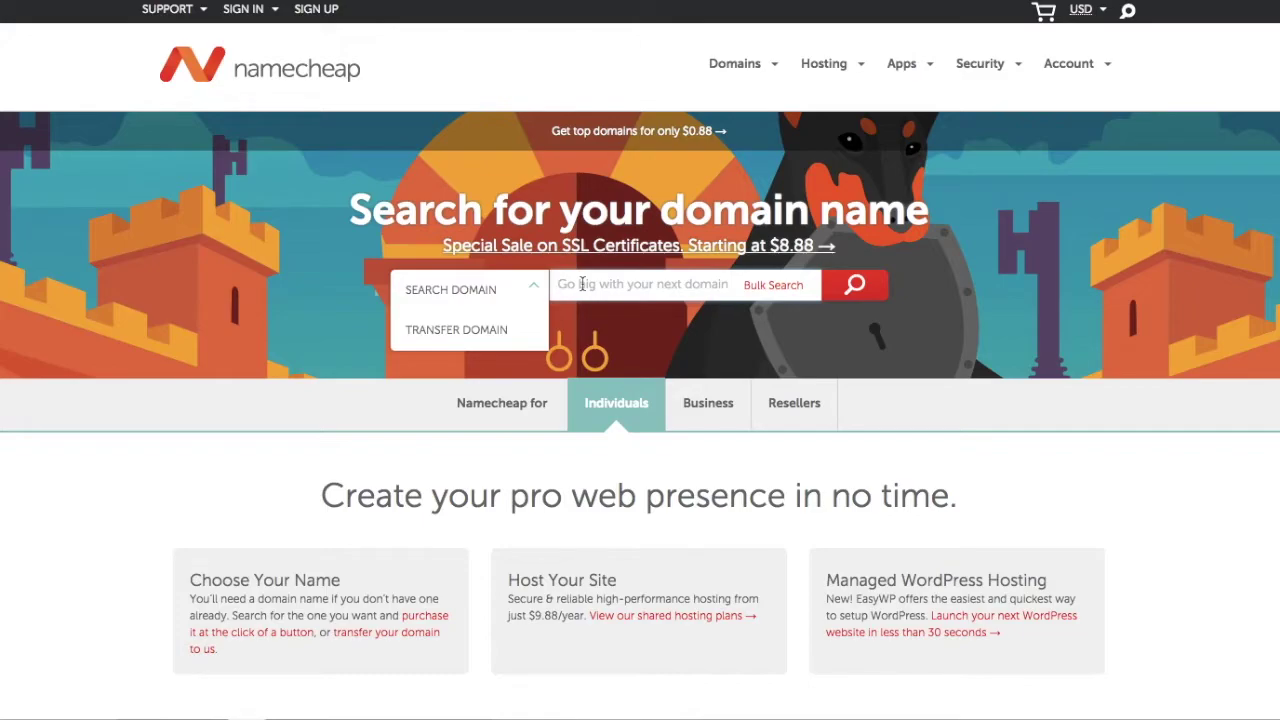
pyautogui.write('cur')
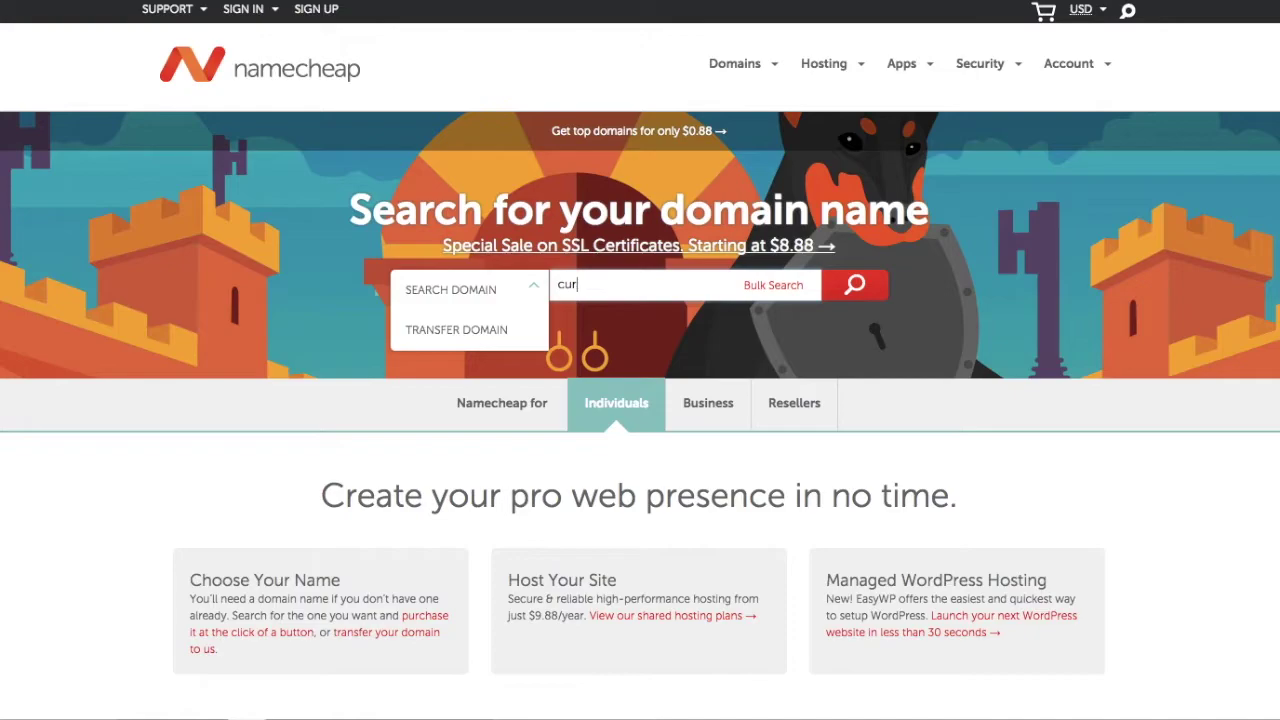
pyautogui.press('BackSpace')
pyautogui.press('BackSpace')
pyautogui.write('shingit')
pyautogui.write('.com')
pyautogui.press('Return')
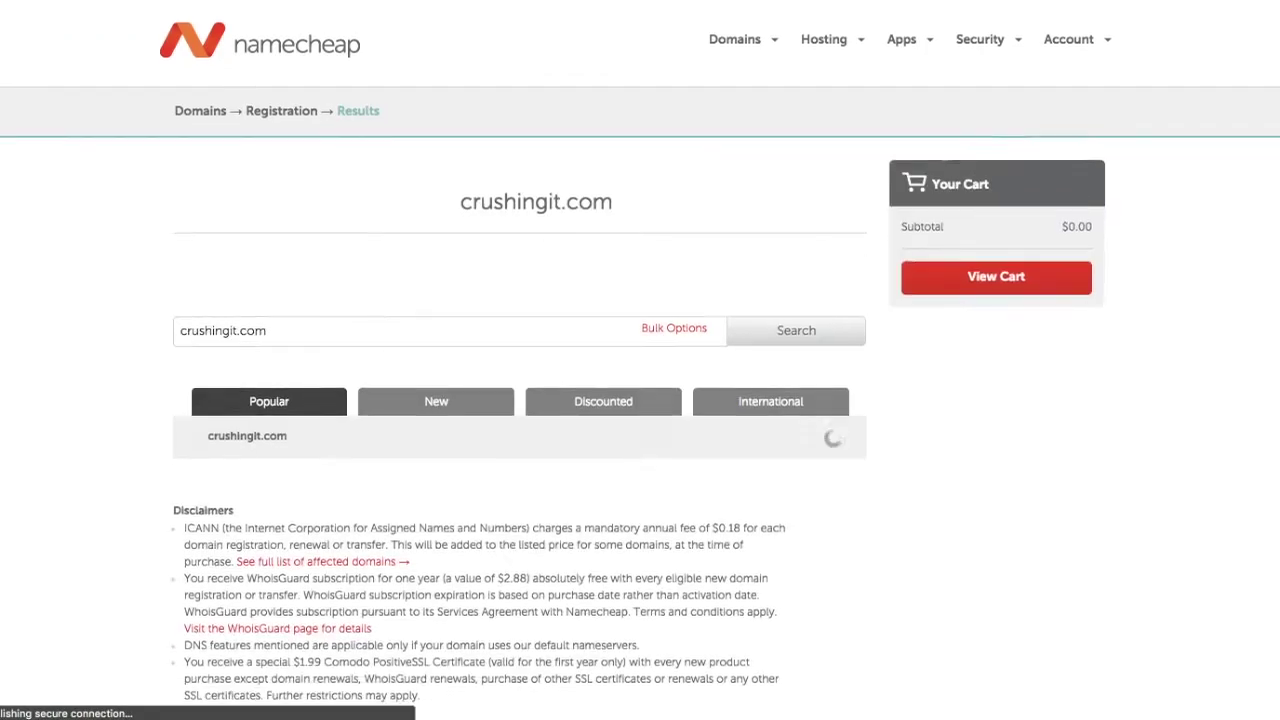
# With crushingit.com taken, add crushingit.online at $0.88/year to the cart and view the cart
pyautogui.scroll(-2, 640, 400)
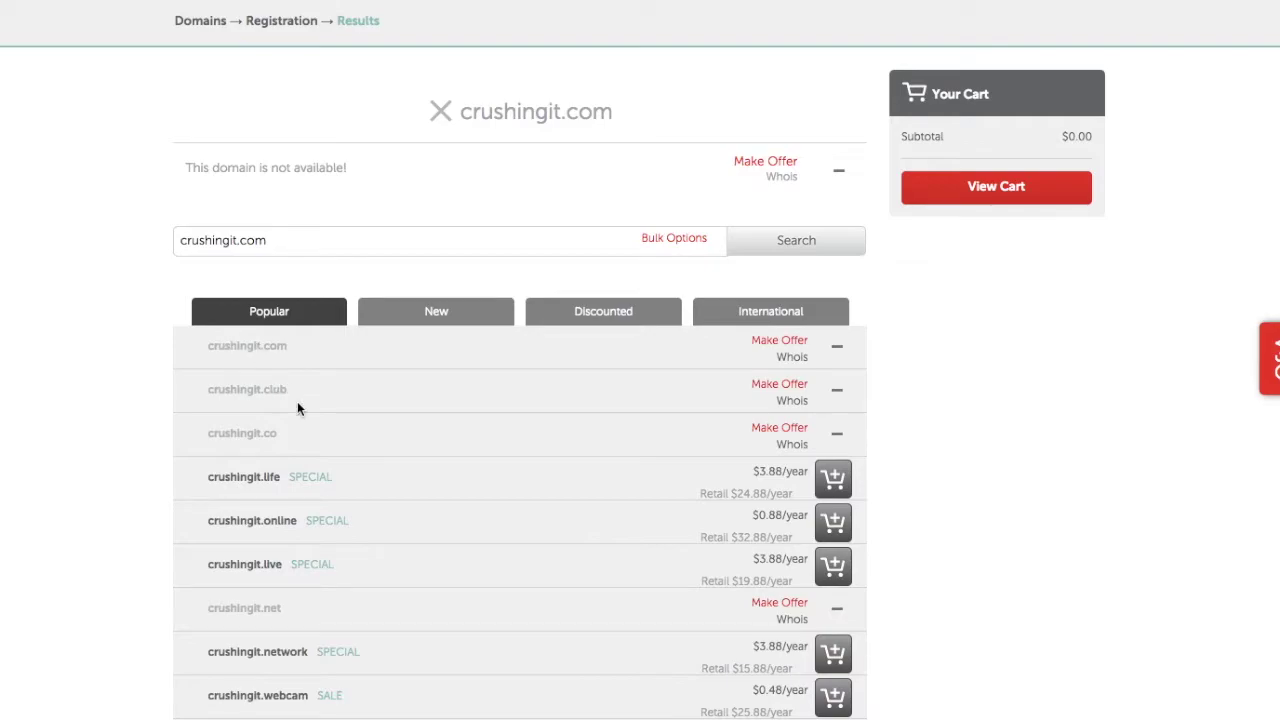
pyautogui.scroll(-2, 311, 417)
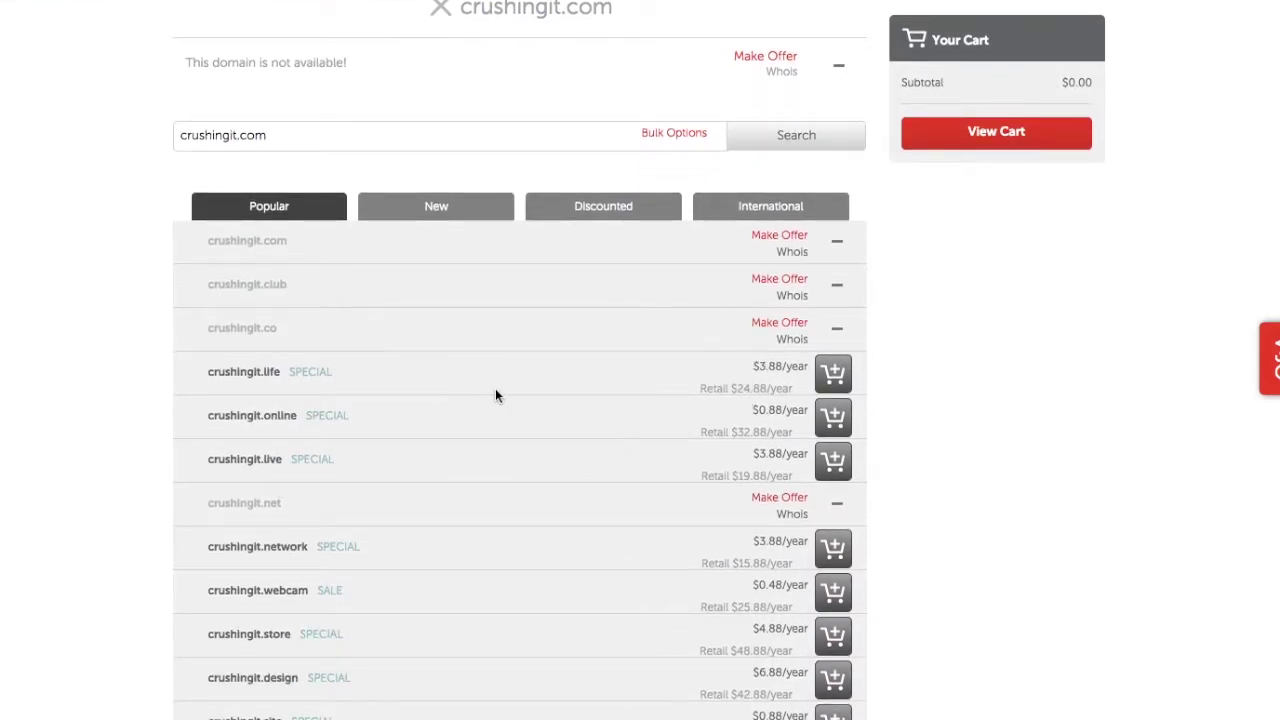
pyautogui.tripleClick(253, 415)
pyautogui.click(253, 415)
pyautogui.moveTo(213, 415); pyautogui.dragTo(298, 415)
pyautogui.click(230, 416)
pyautogui.click(833, 420)
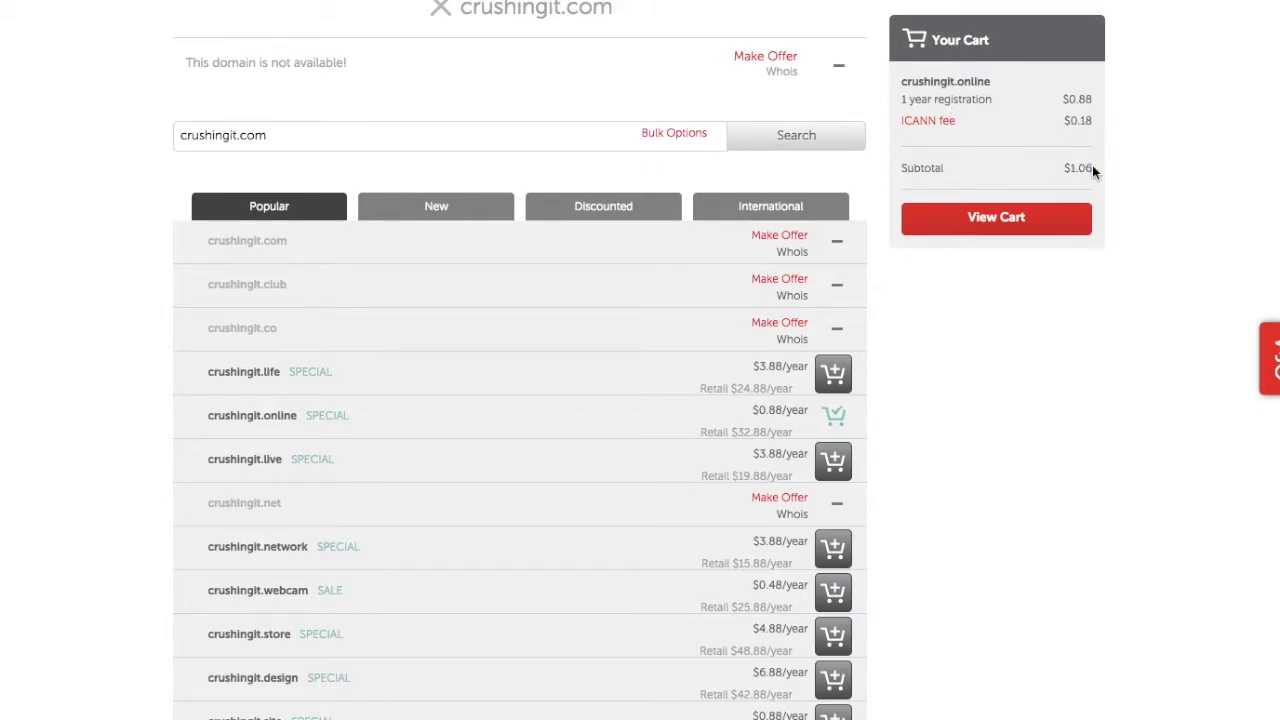
pyautogui.click(989, 225)
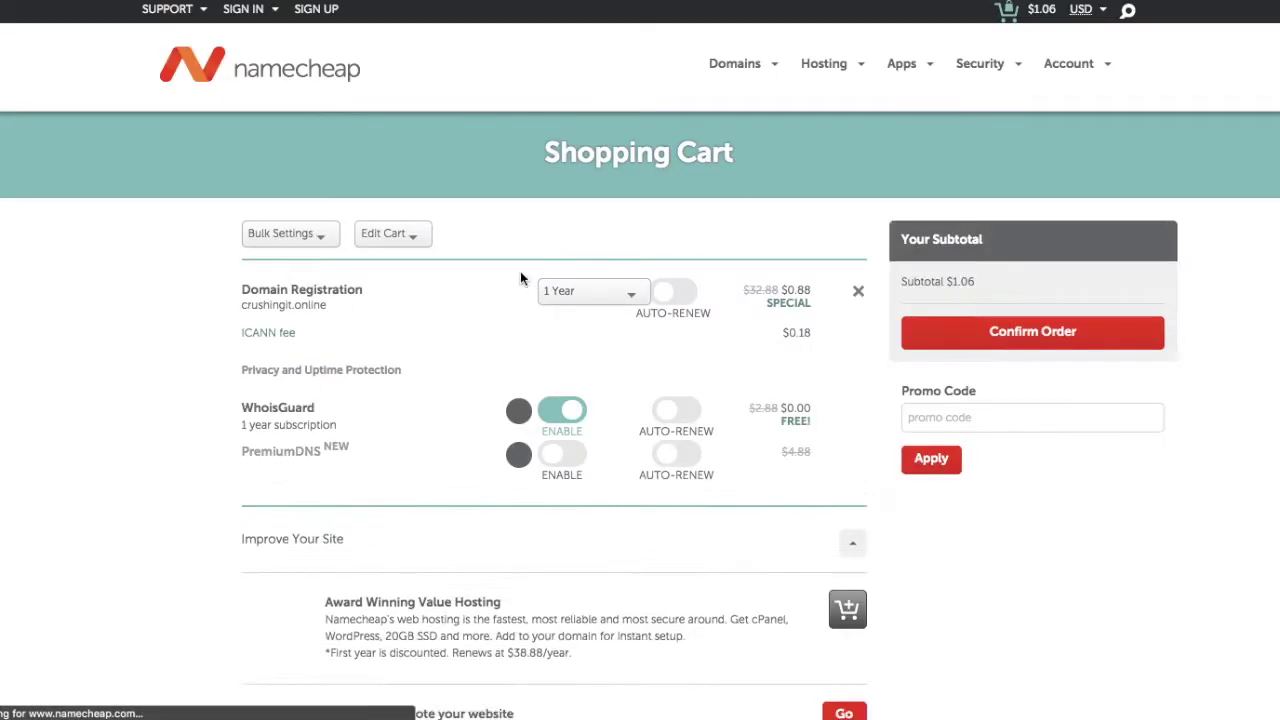
# Leave crushingit.online at a 1 Year registration and confirm the $1.06 order
pyautogui.scroll(-2, 486, 466)
pyautogui.scroll(-5, 486, 471)
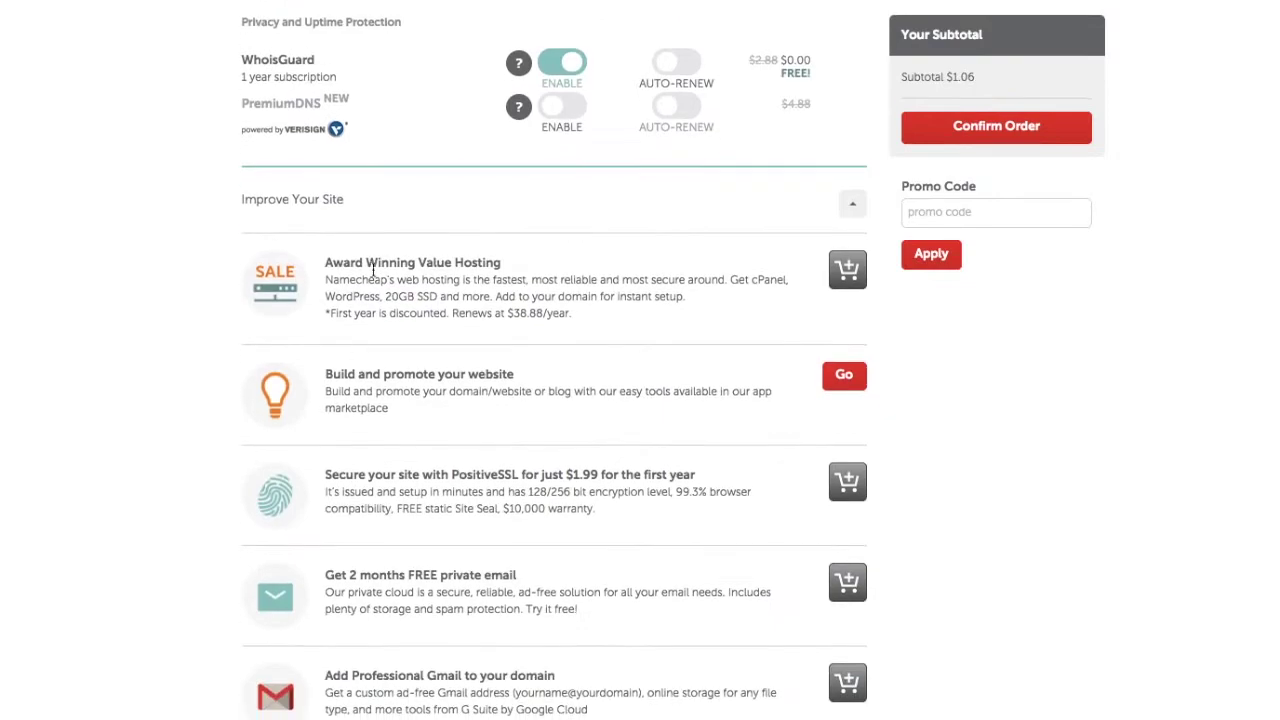
pyautogui.scroll(7, 507, 572)
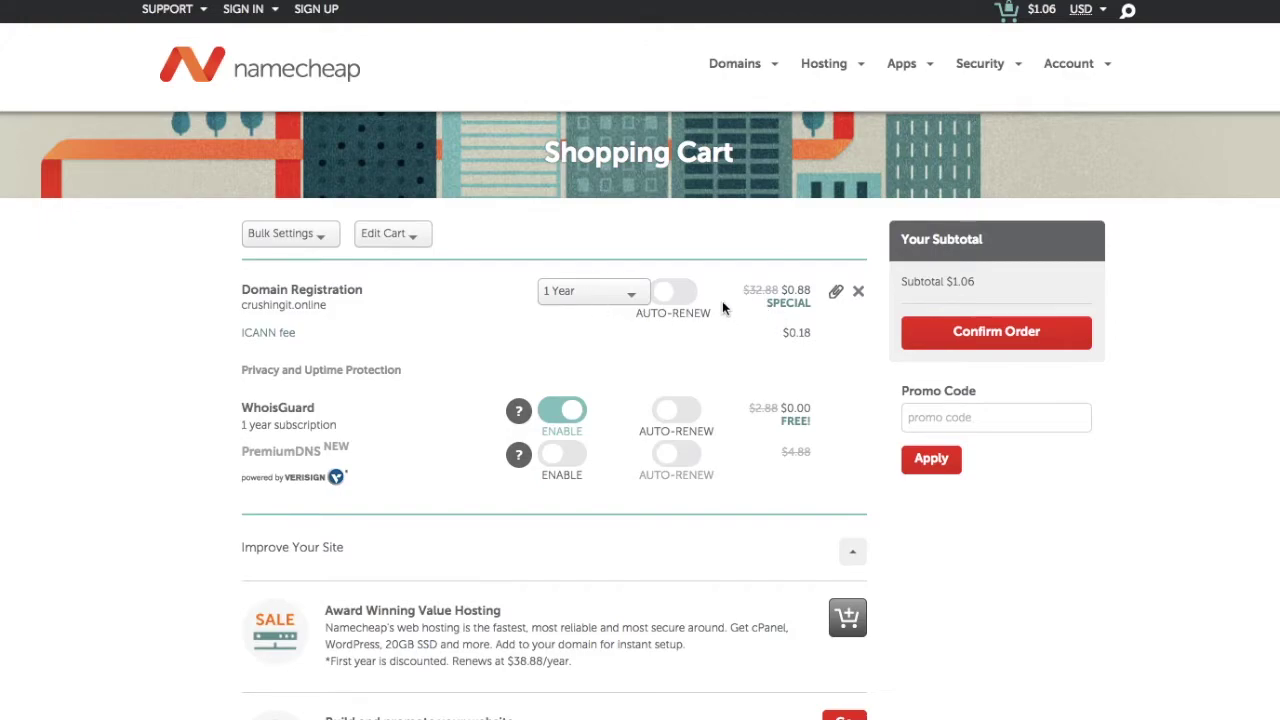
pyautogui.click(630, 295)
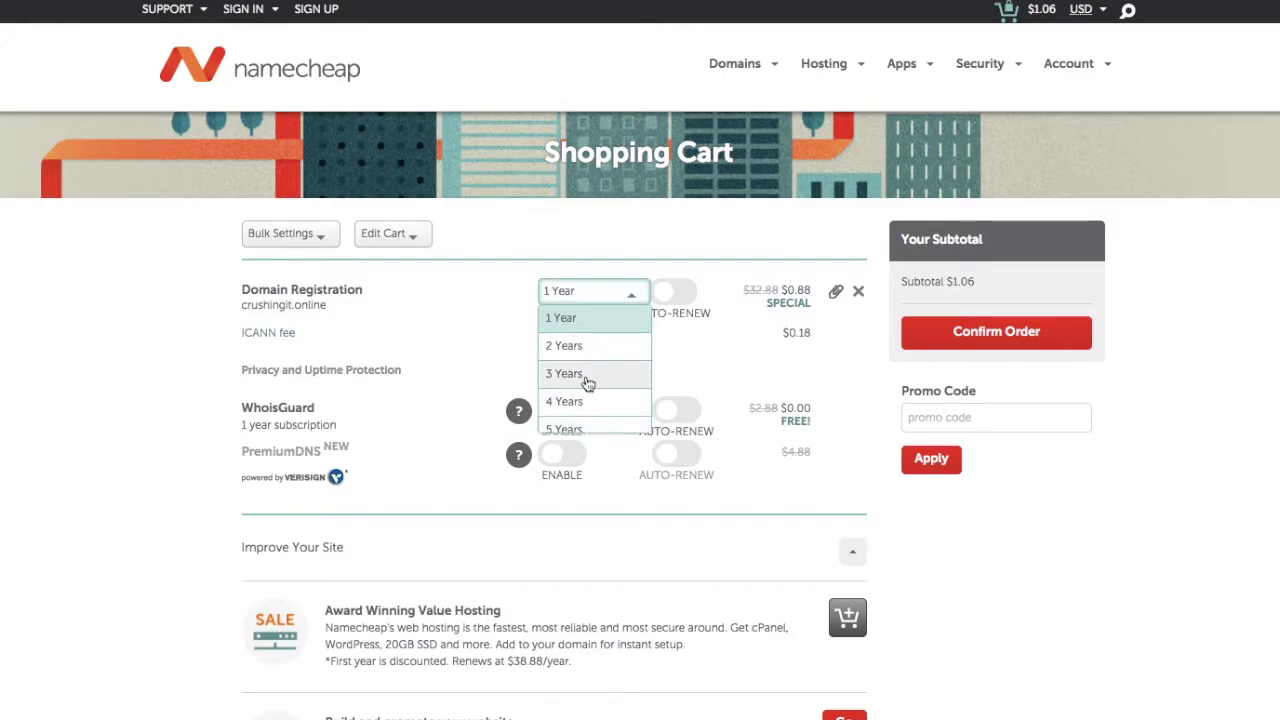
pyautogui.scroll(-2, 590, 362)
pyautogui.scroll(-2, 586, 360)
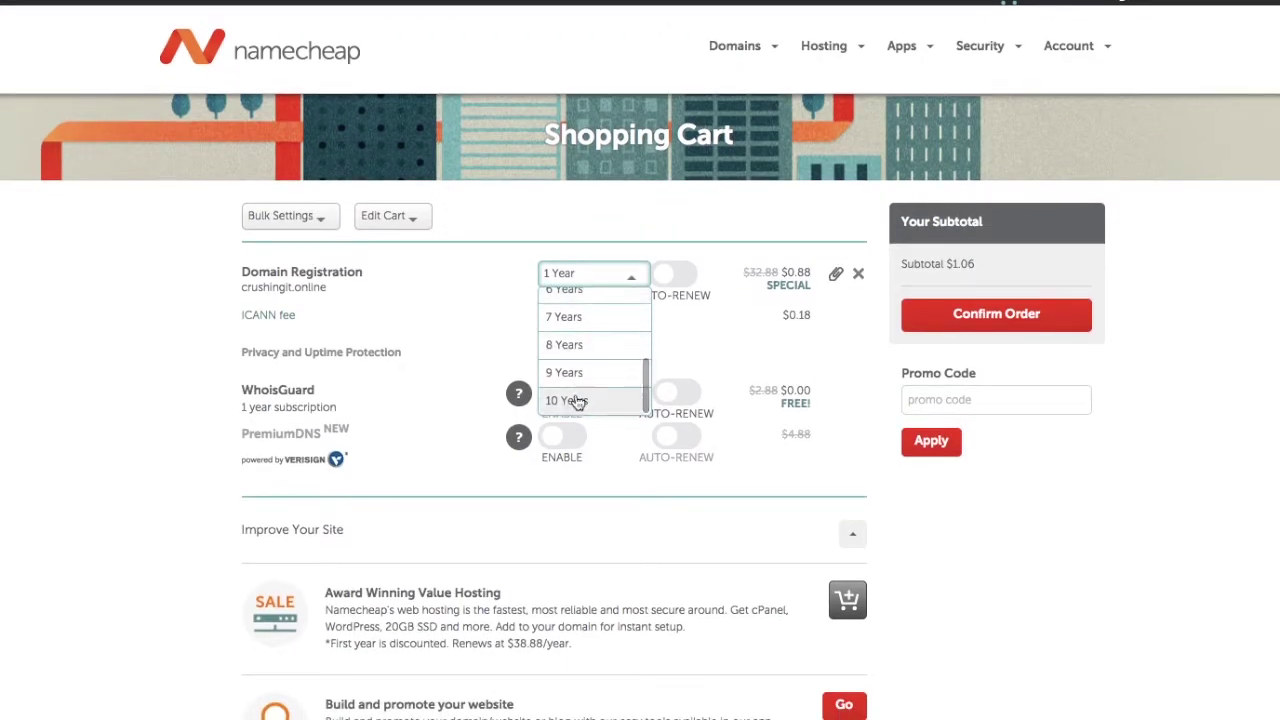
pyautogui.click(398, 300)
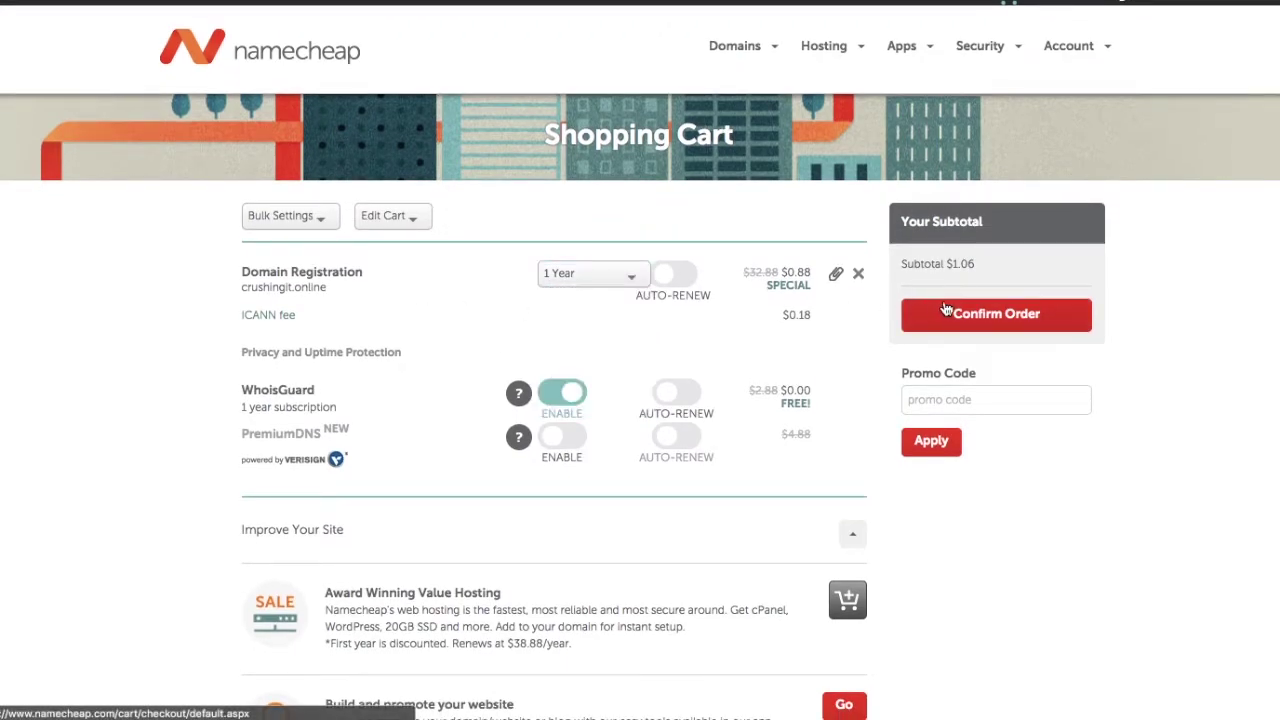
pyautogui.scroll(-4, 685, 385)
pyautogui.scroll(-3, 685, 385)
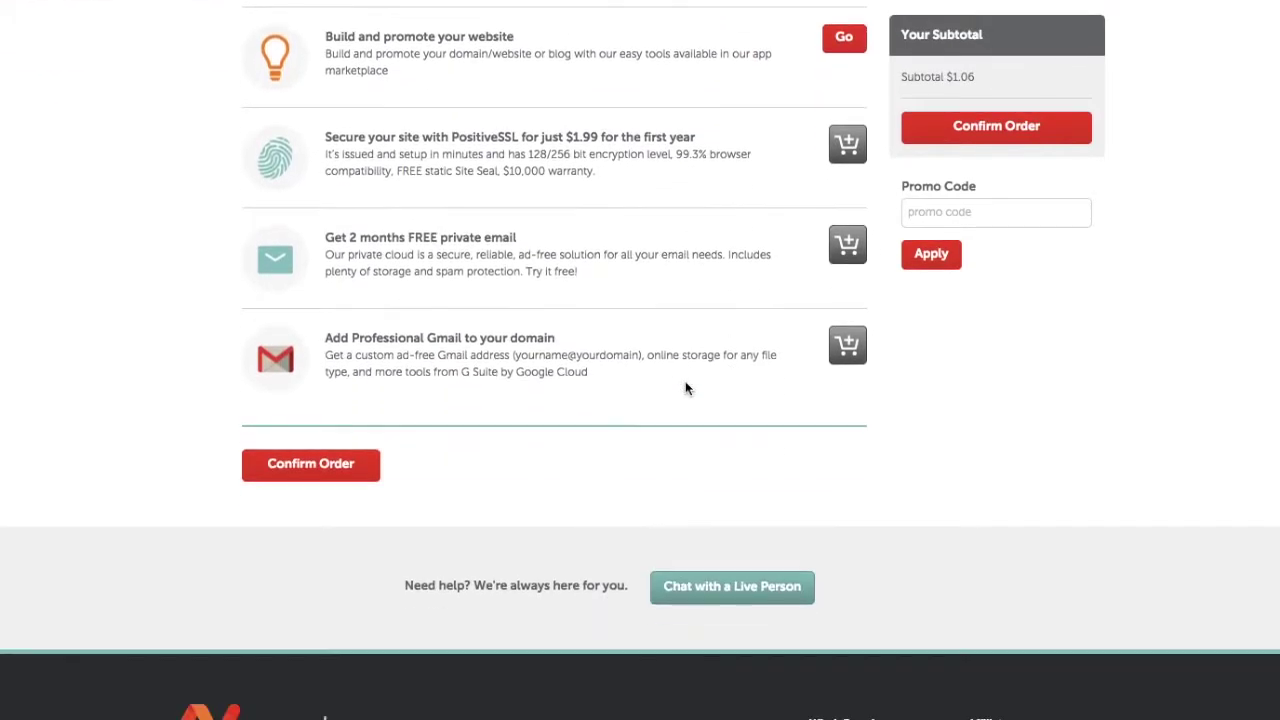
pyautogui.scroll(3, 325, 471)
pyautogui.scroll(4, 600, 330)
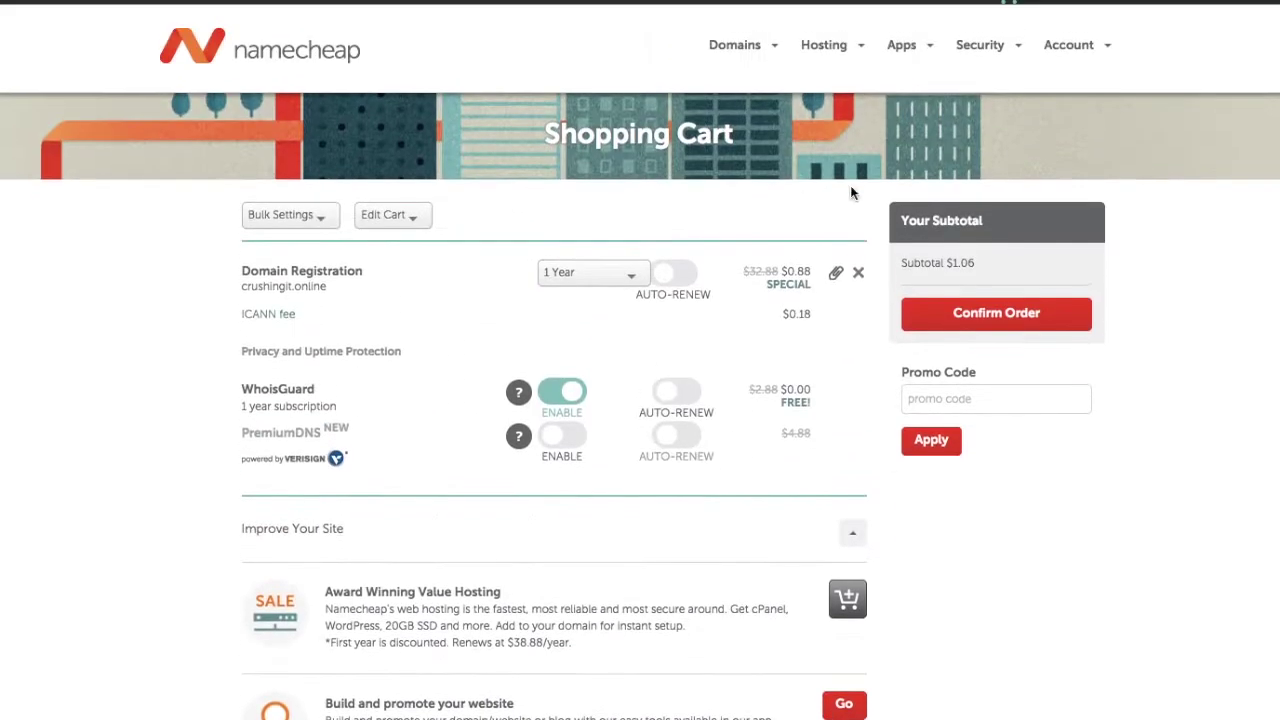
pyautogui.click(989, 328)
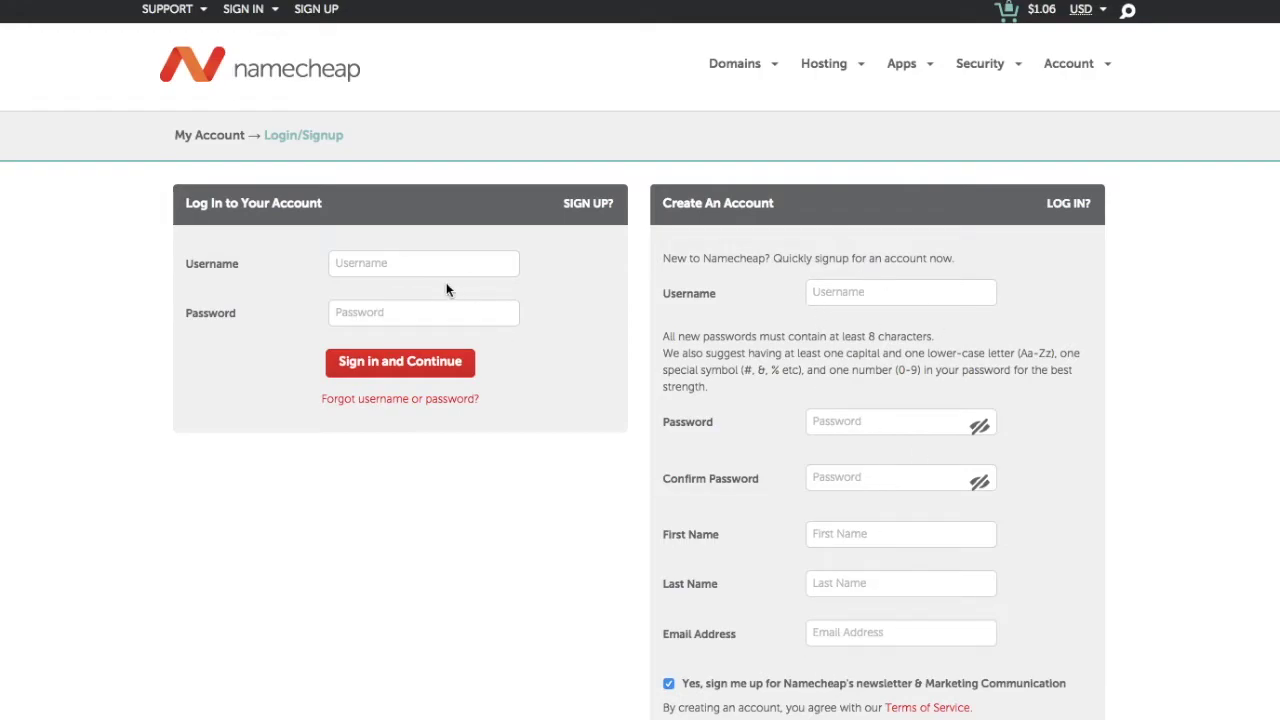
# Begin logging in via the Username field under Log In to Your Account
pyautogui.click(380, 262)
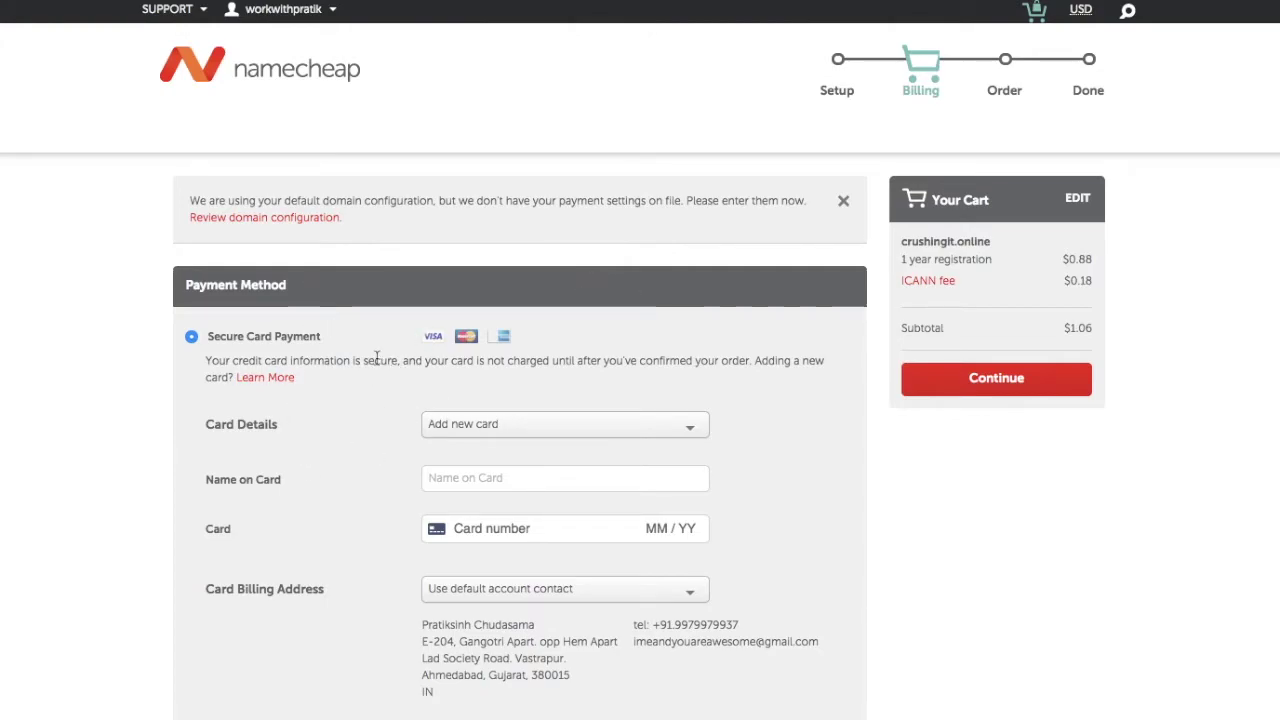
# Select PayPal as the payment method on the billing page
pyautogui.scroll(-3, 373, 432)
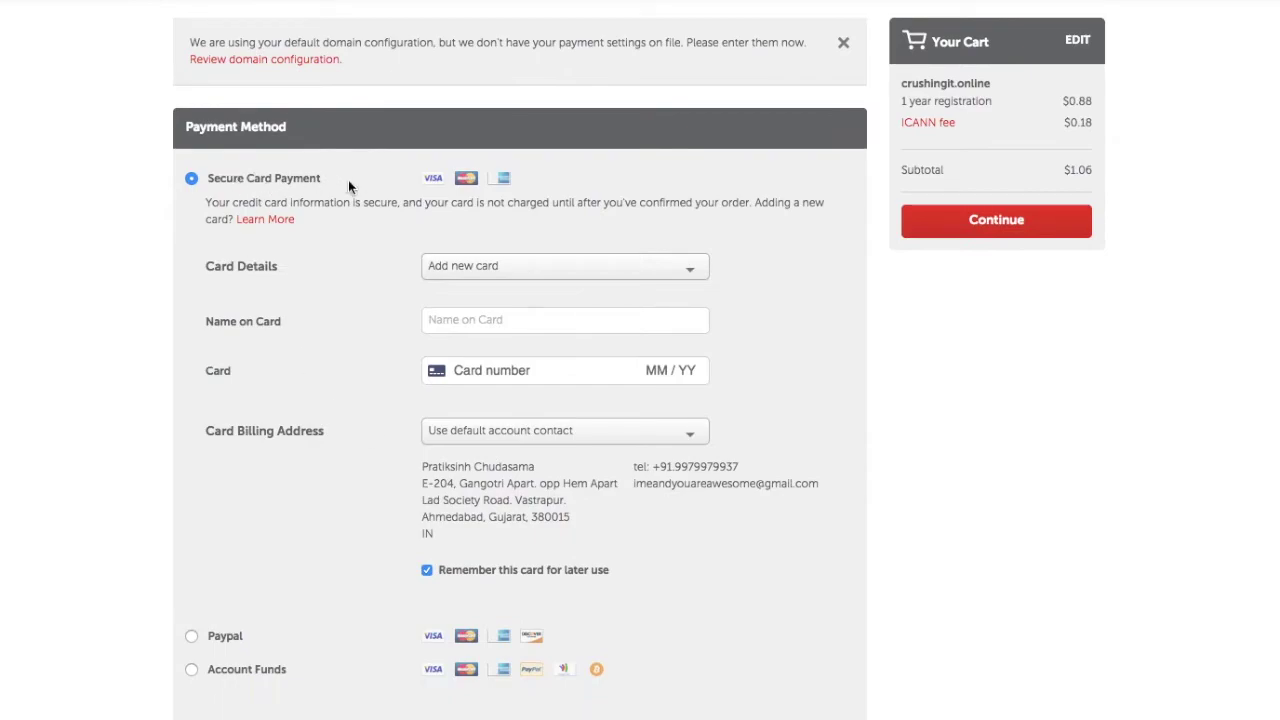
pyautogui.scroll(-5, 265, 345)
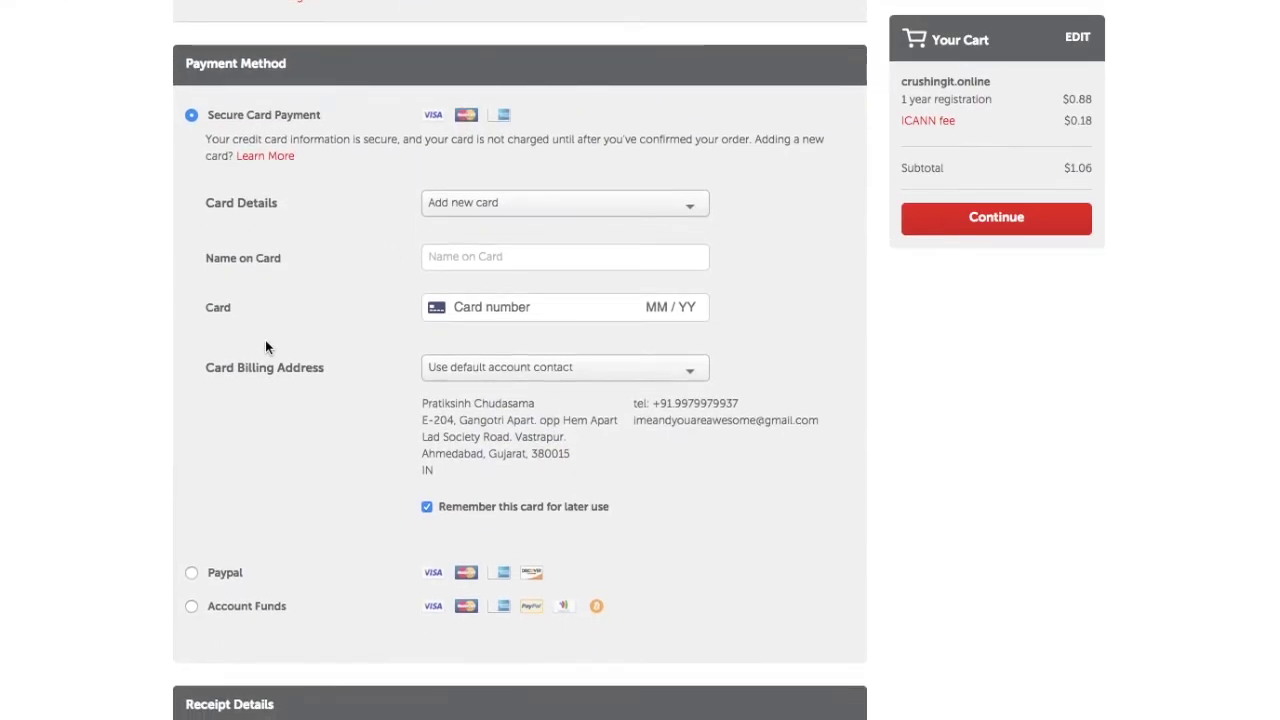
pyautogui.scroll(2, 235, 433)
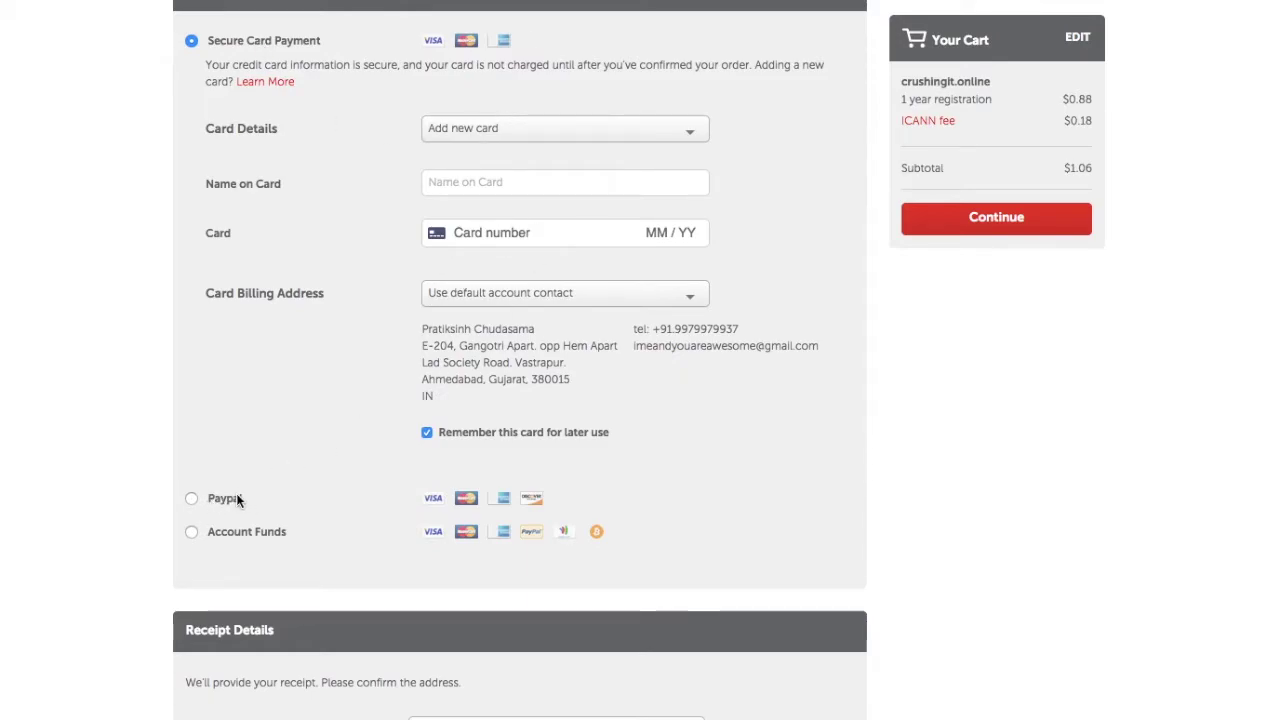
pyautogui.scroll(-3, 220, 499)
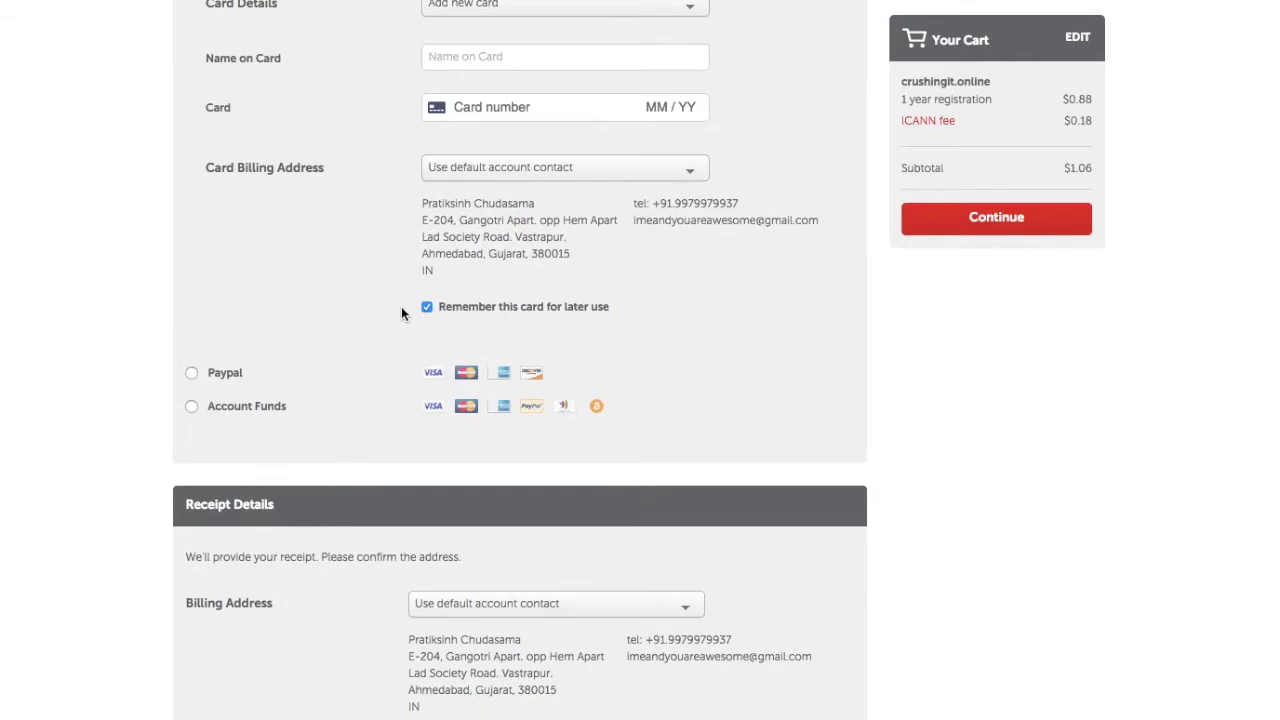
pyautogui.scroll(5, 365, 363)
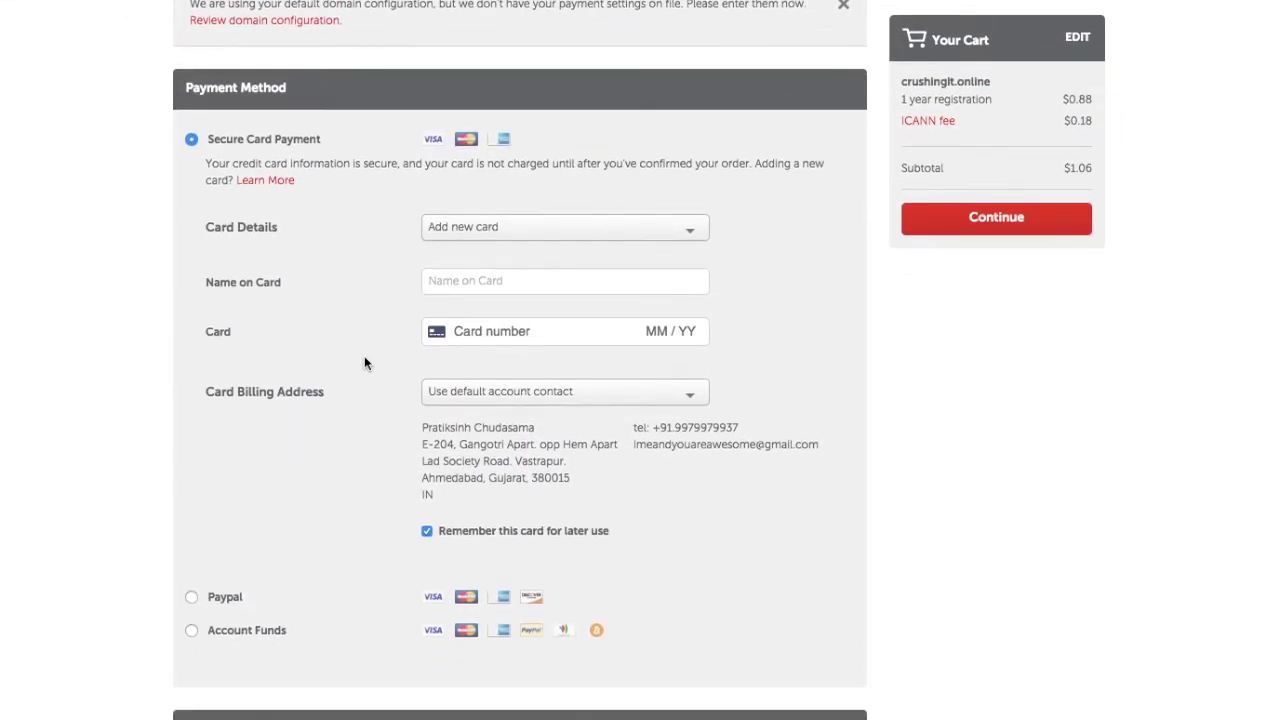
pyautogui.click(193, 567)
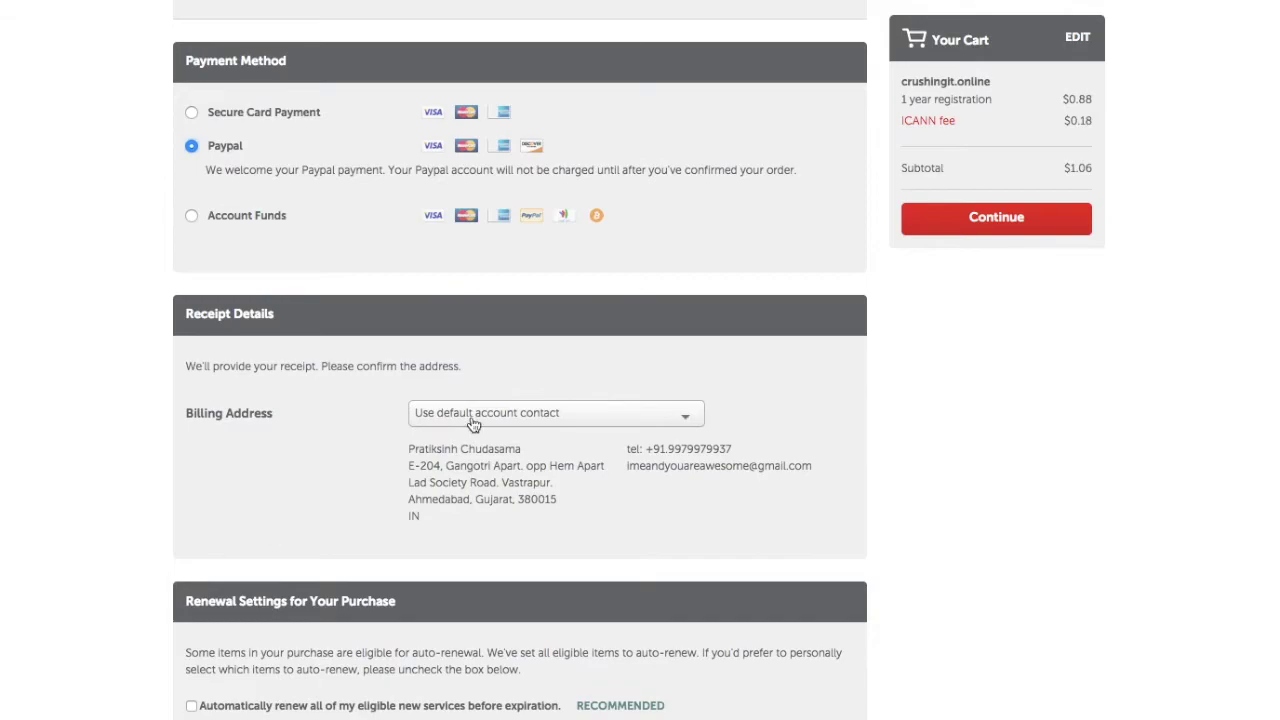
# Review the receipt and renewal settings, then continue to Order Review
pyautogui.scroll(-2, 564, 223)
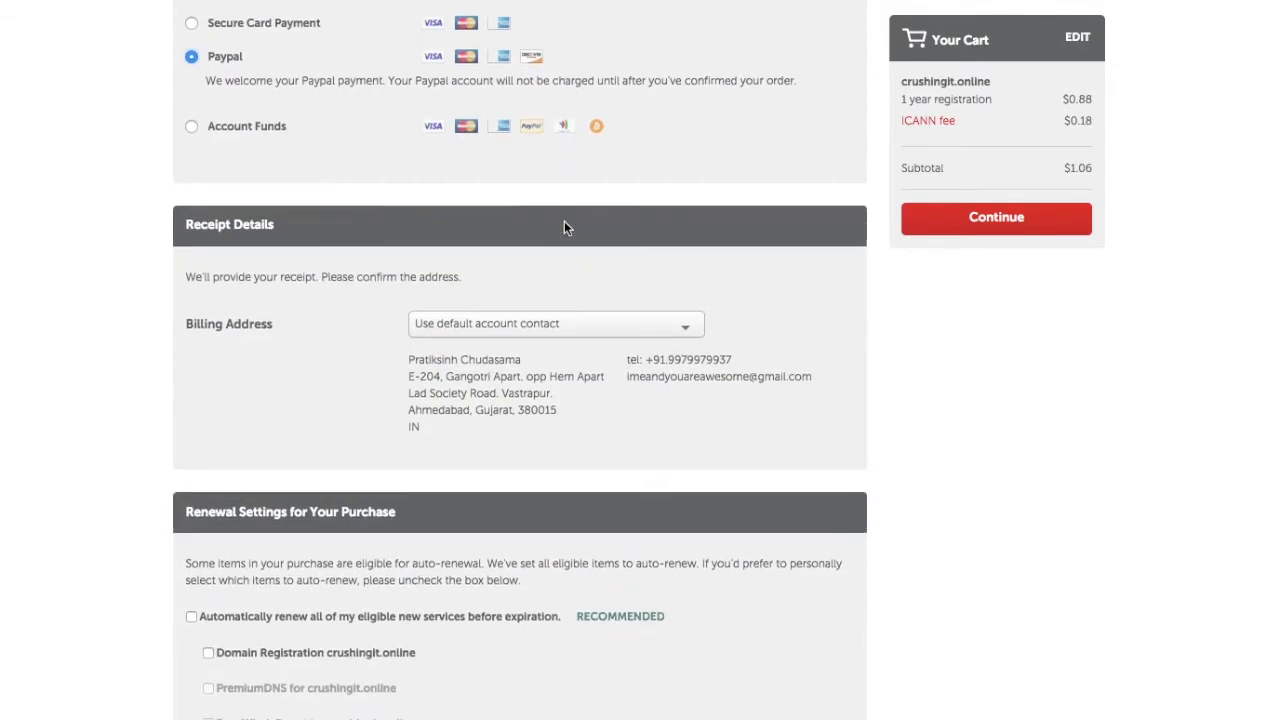
pyautogui.scroll(-3, 564, 227)
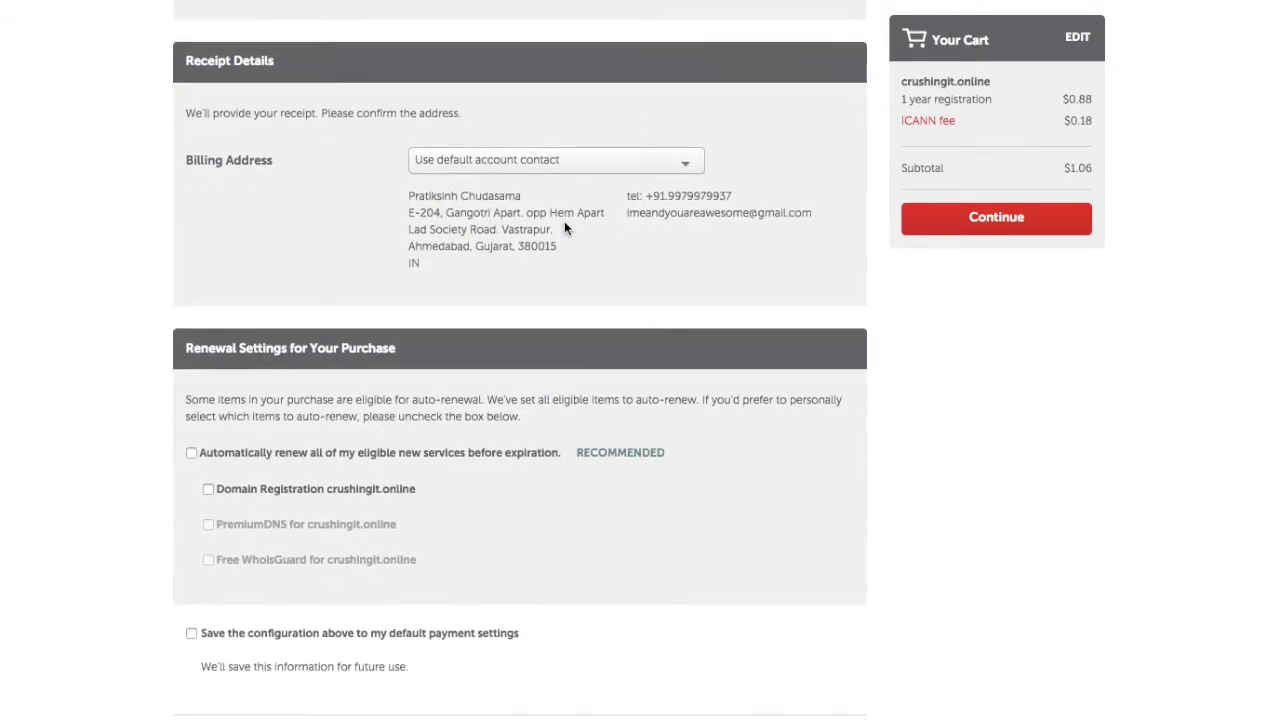
pyautogui.scroll(4, 564, 227)
pyautogui.scroll(5, 564, 227)
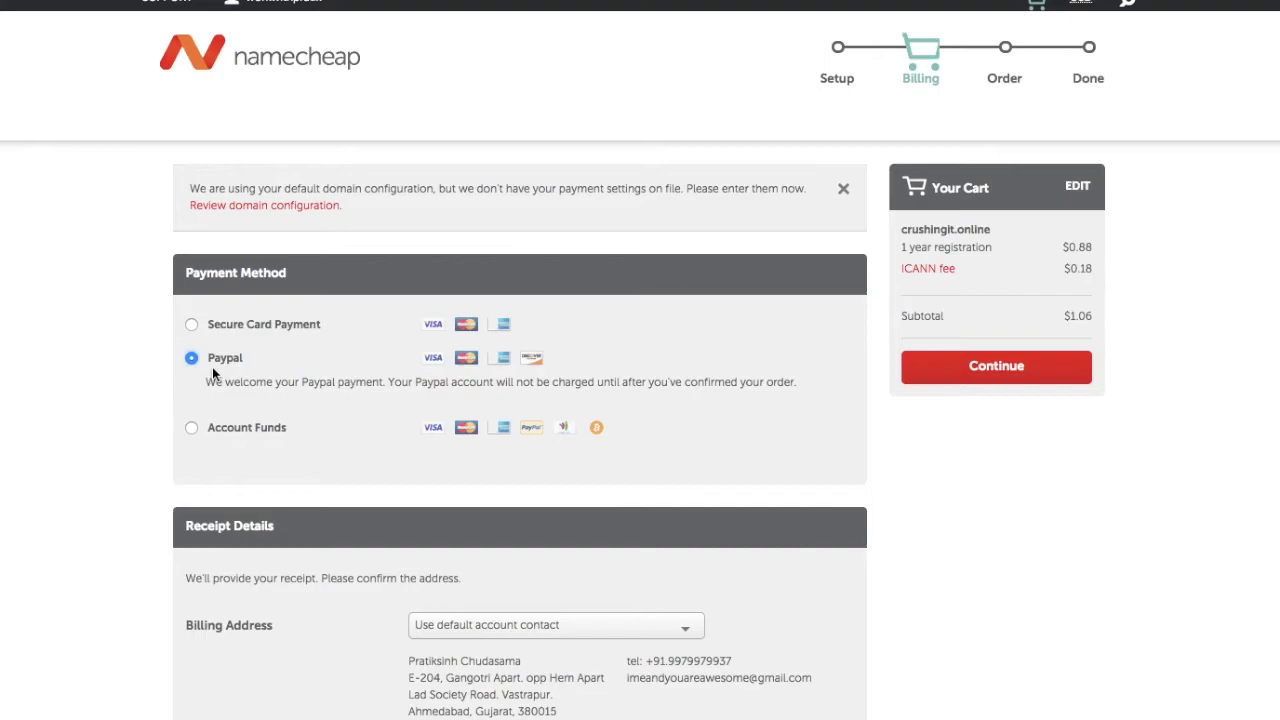
pyautogui.scroll(-6, 518, 441)
pyautogui.scroll(-2, 217, 420)
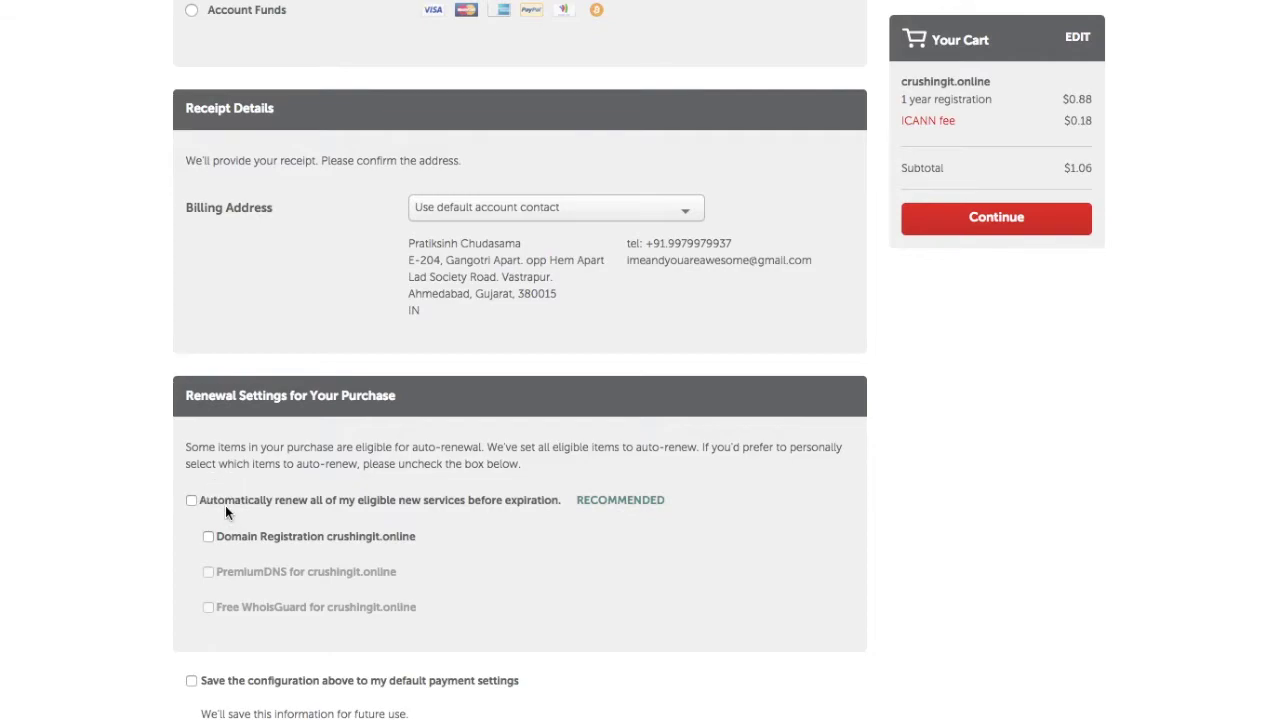
pyautogui.scroll(-3, 225, 512)
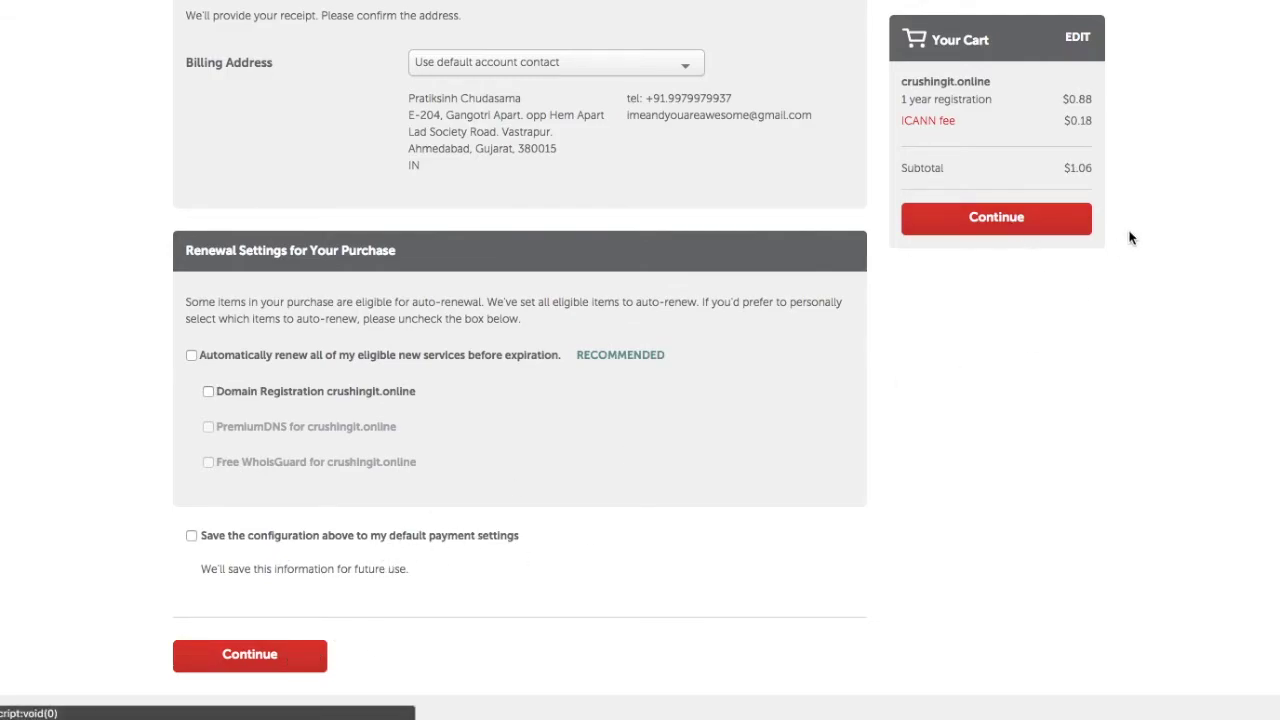
pyautogui.click(991, 233)
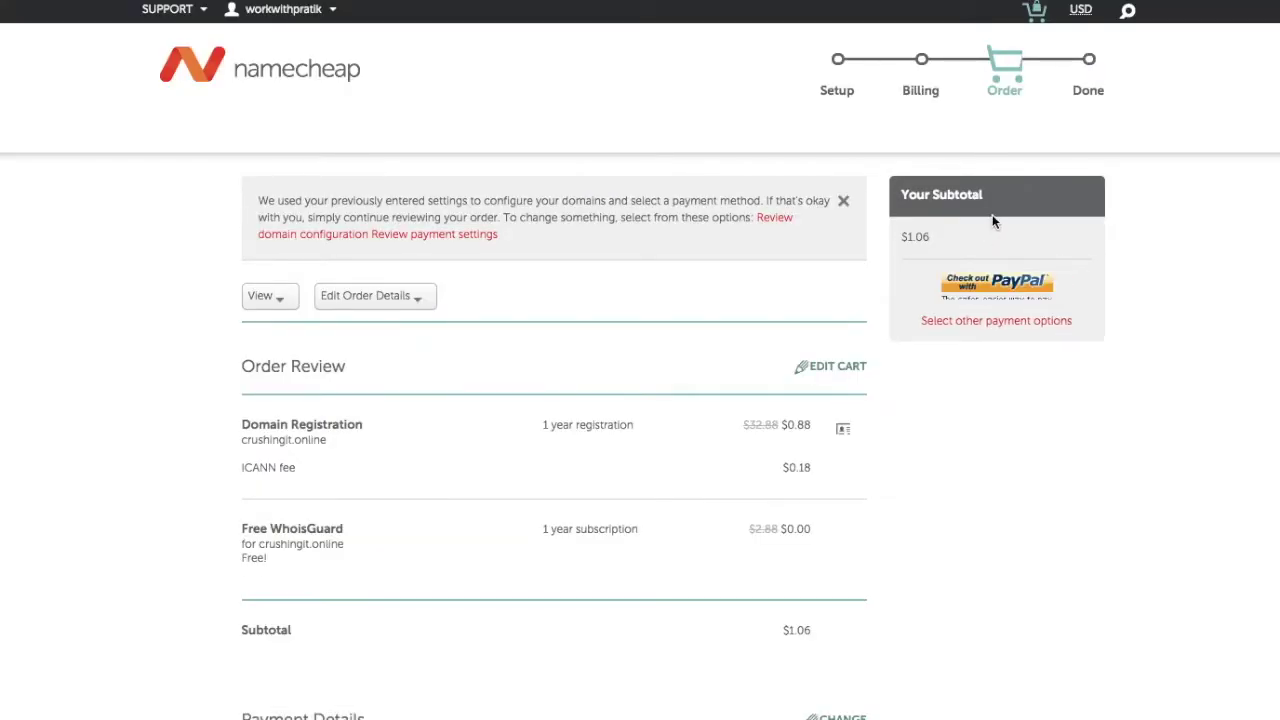
# Check out the $1.06 order with PayPal from the order review page
pyautogui.click(1002, 284)
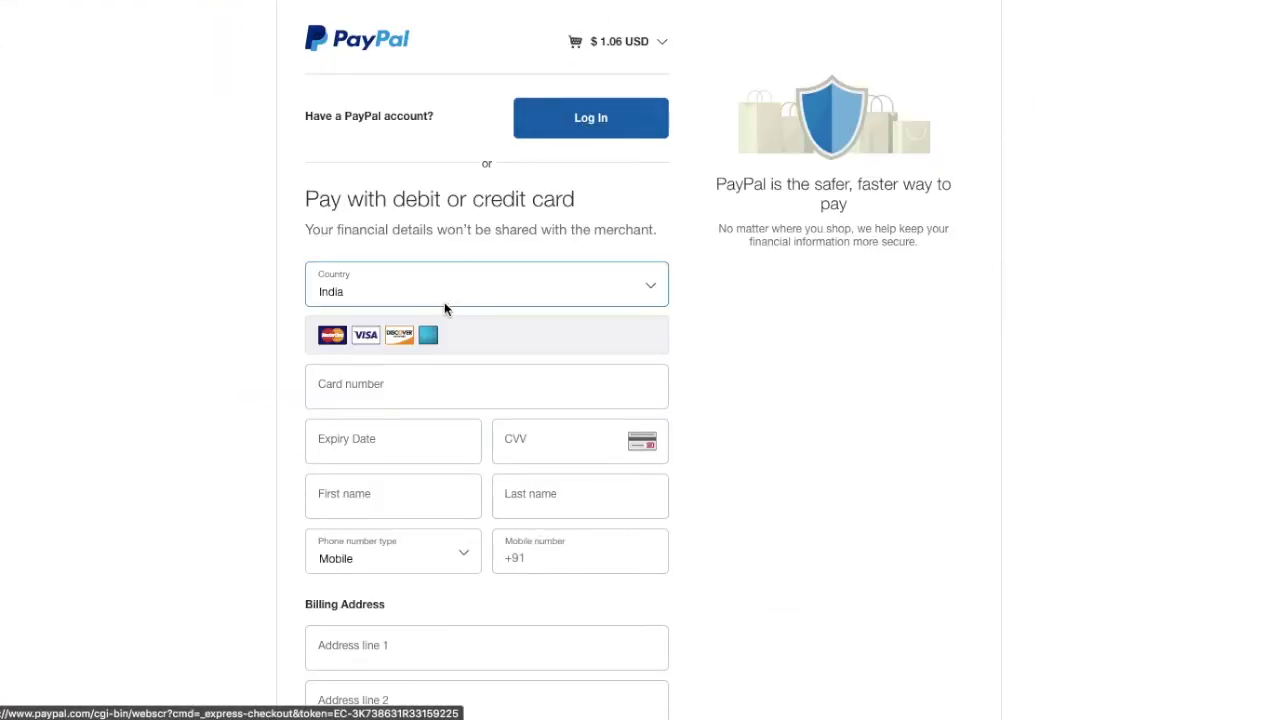
# Log in to PayPal and approve the $1.06 payment with the saved Visa card
pyautogui.click(590, 122)
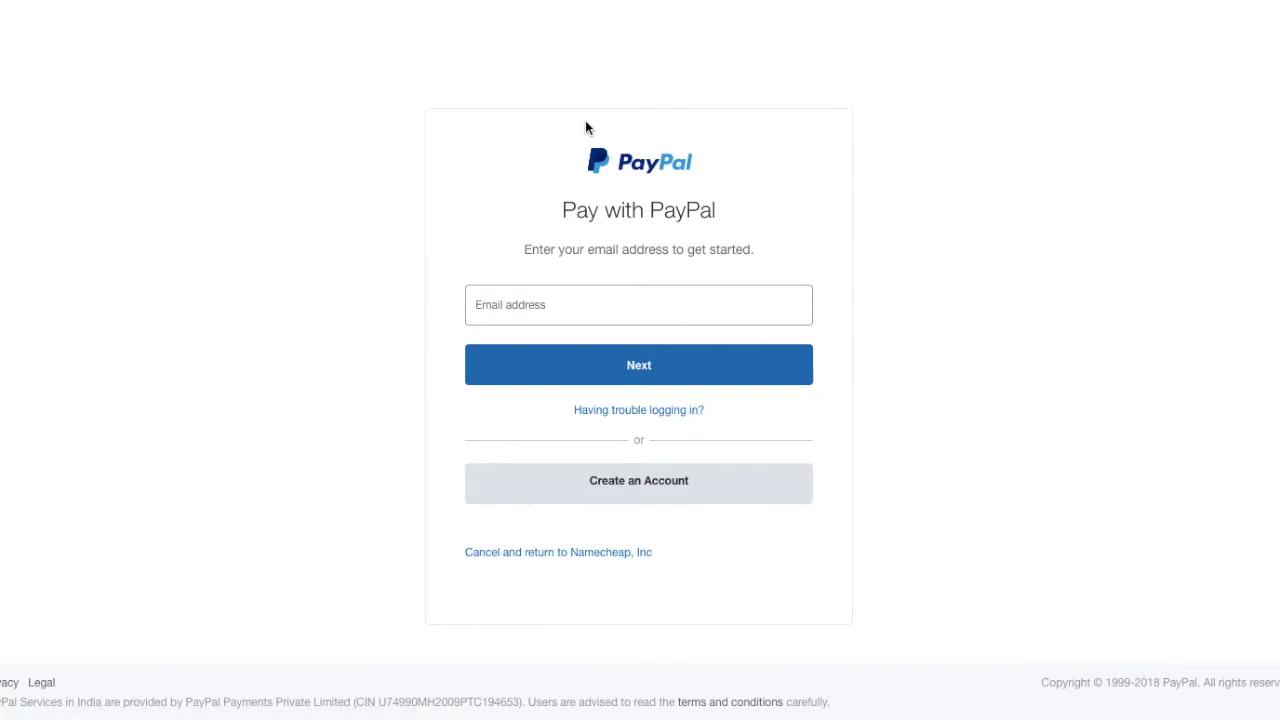
pyautogui.click(530, 312)
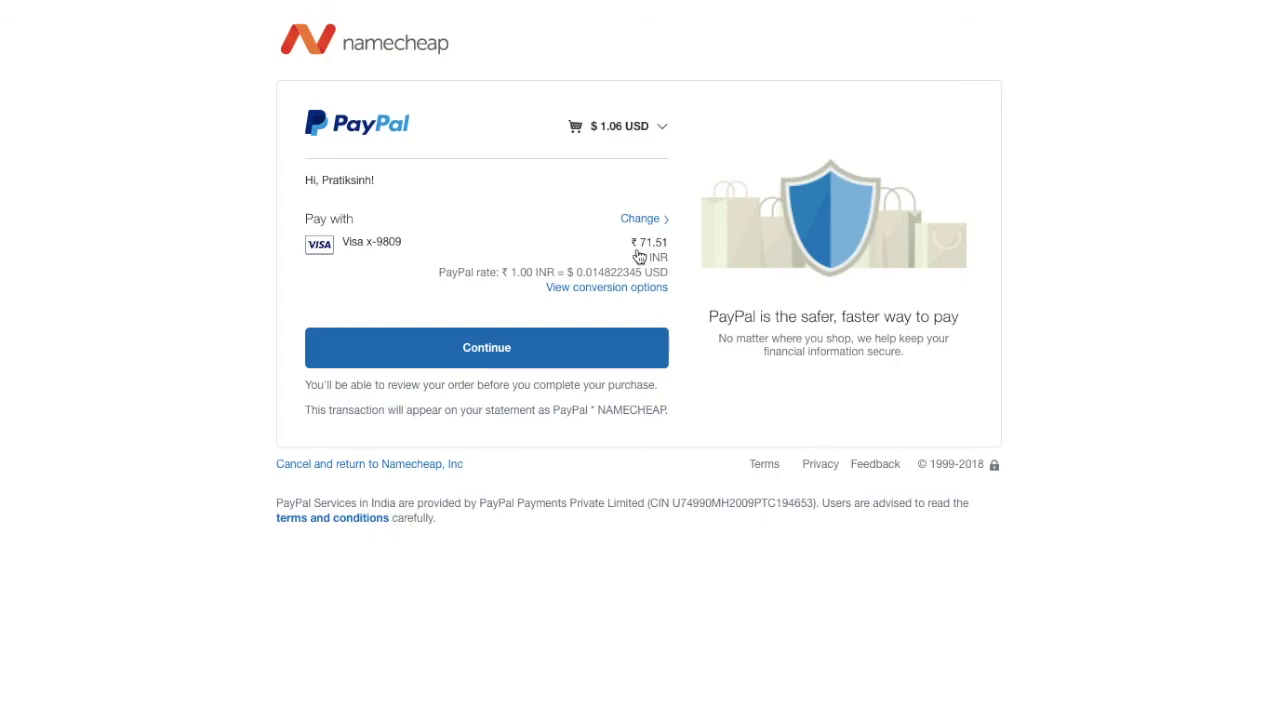
pyautogui.click(489, 358)
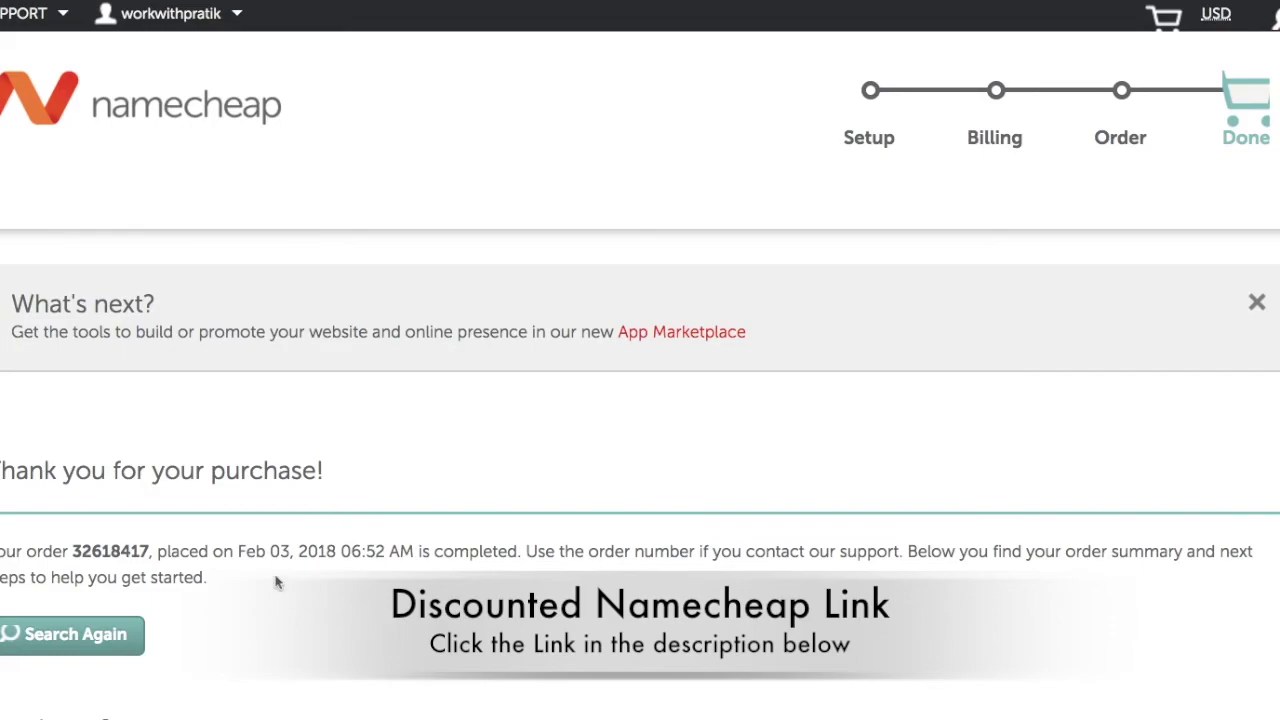
pyautogui.scroll(-1, 372, 622)
pyautogui.scroll(-3, 372, 622)
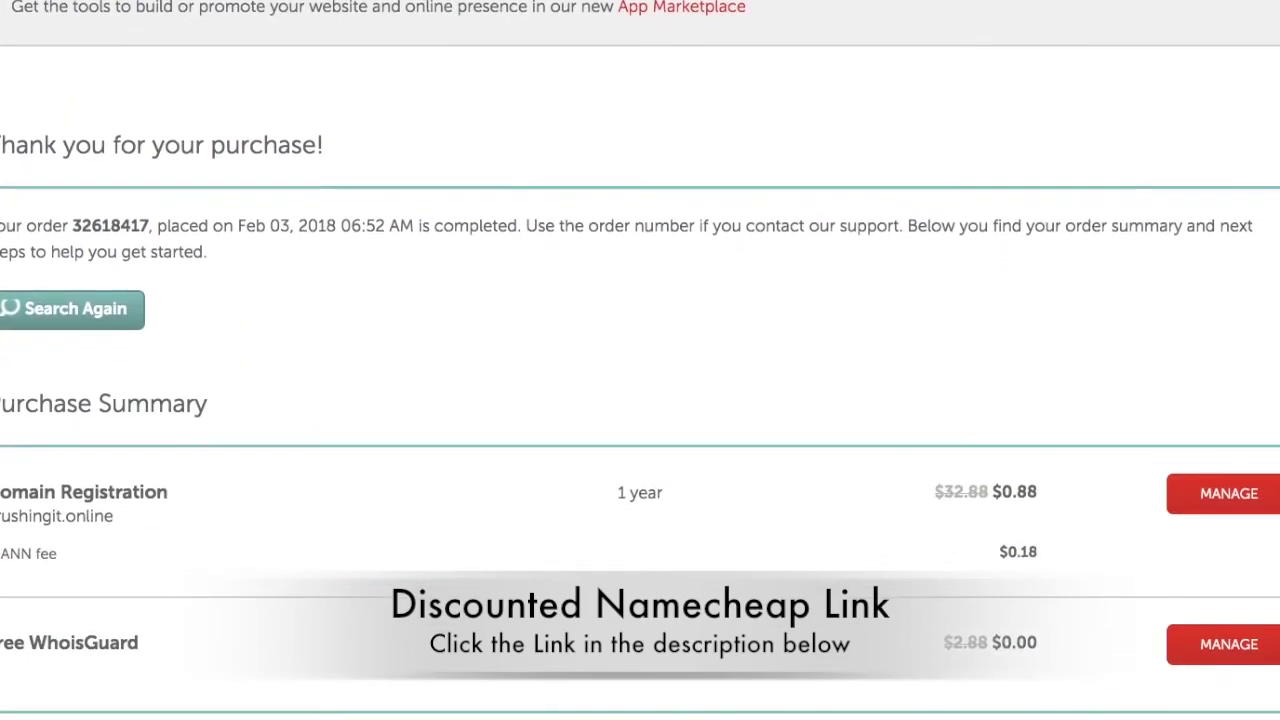
pyautogui.scroll(-1, 372, 622)
pyautogui.scroll(-2, 1022, 582)
pyautogui.scroll(-1, 1022, 582)
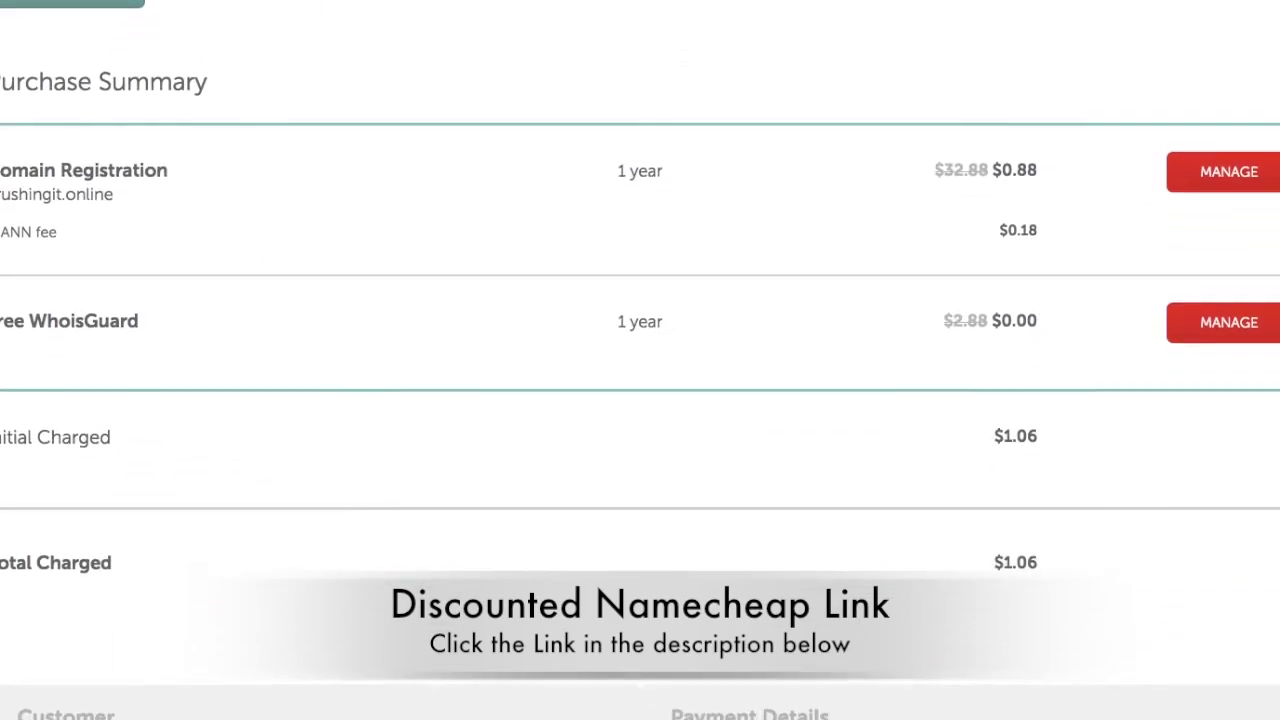